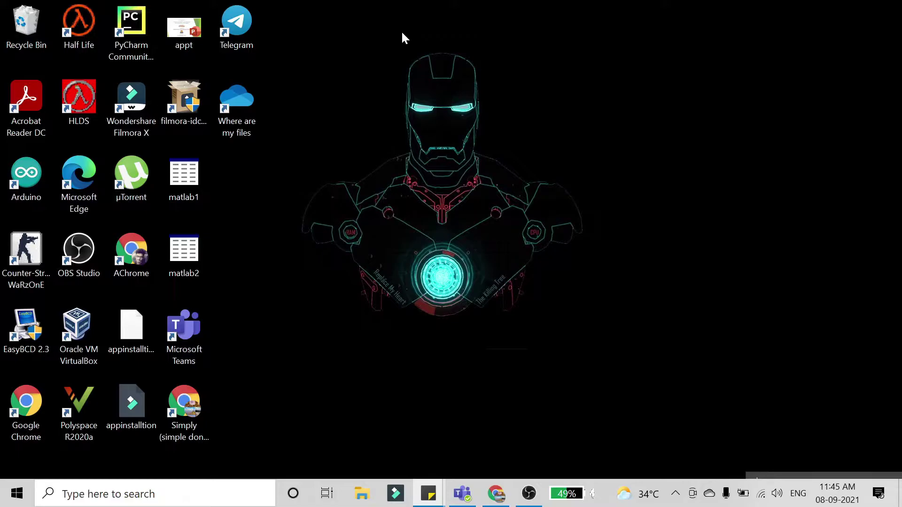
# Open Windows search to look for DiskInternals Linux Reader
pyautogui.click(165, 494)
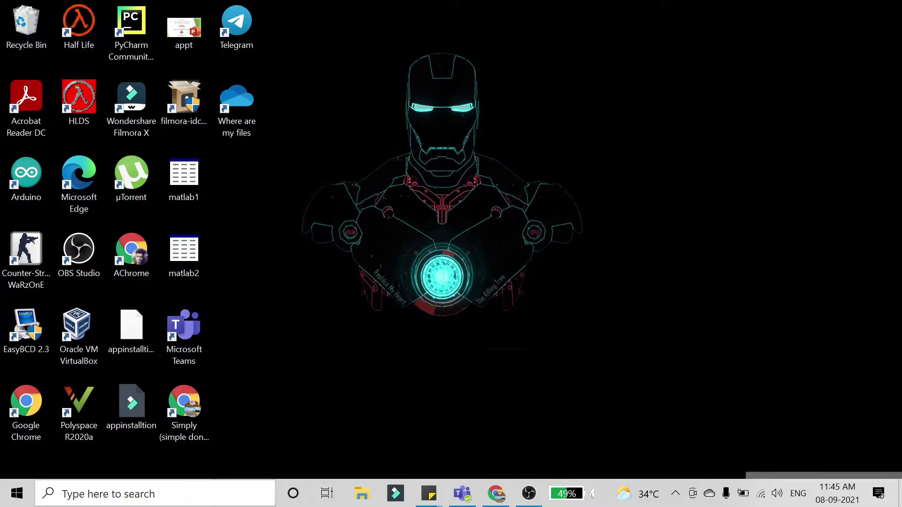
pyautogui.write('disk')
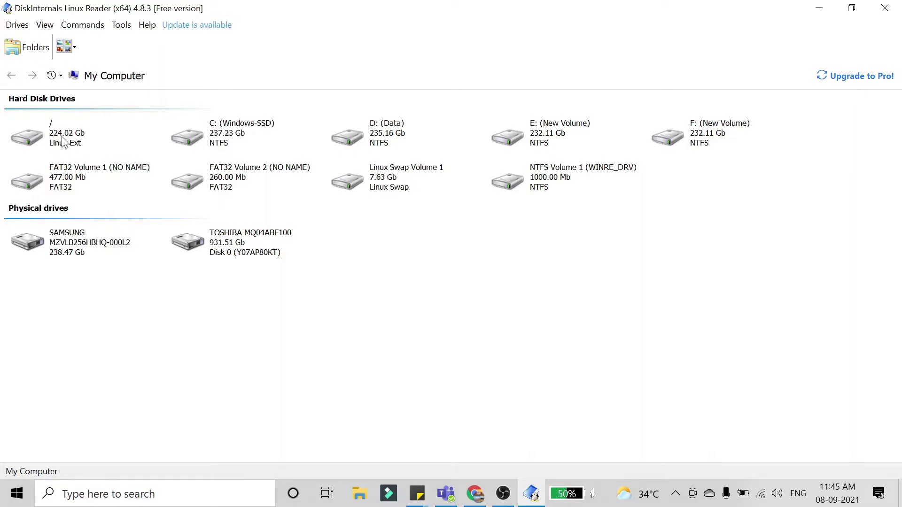
# Select the 224.02 GB '/' Linux Ext partition in Linux Reader
pyautogui.click(63, 141)
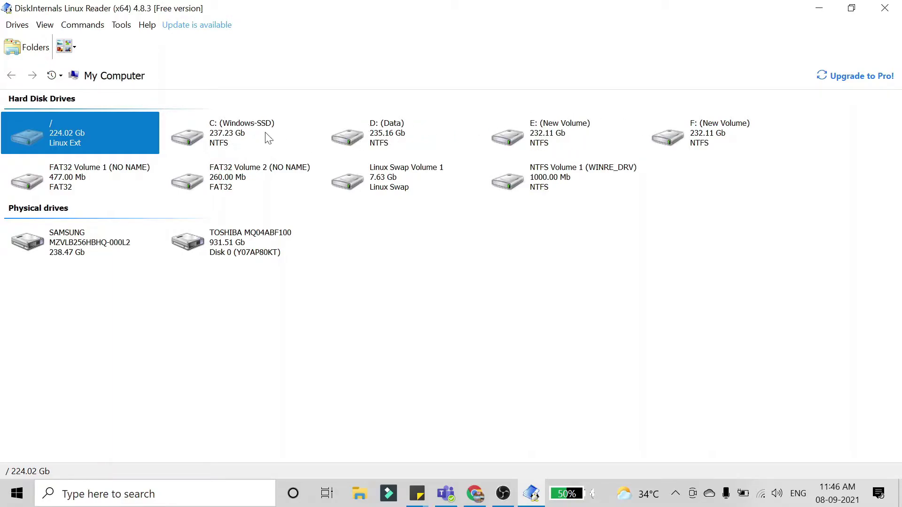
# Open the '/' partition, enlarge the file list, and browse into home/lenovo
pyautogui.doubleClick(57, 133)
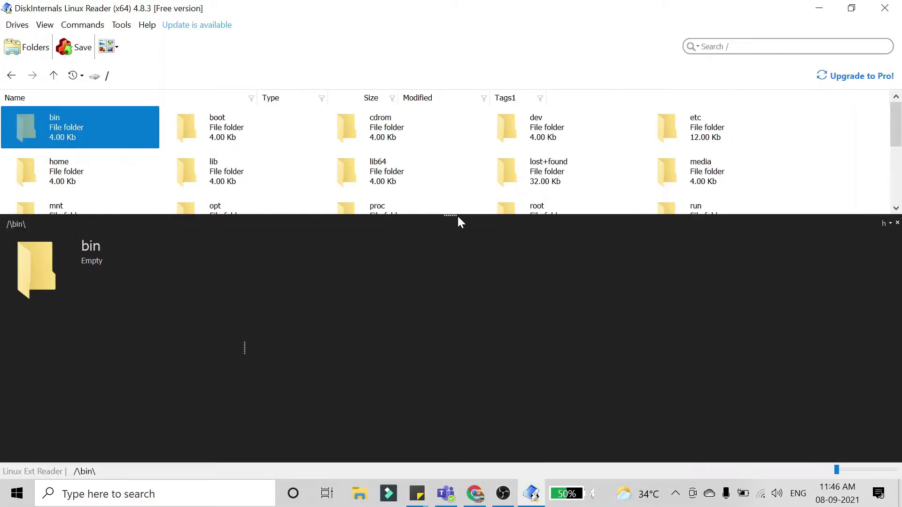
pyautogui.moveTo(453, 217); pyautogui.dragTo(450, 300)
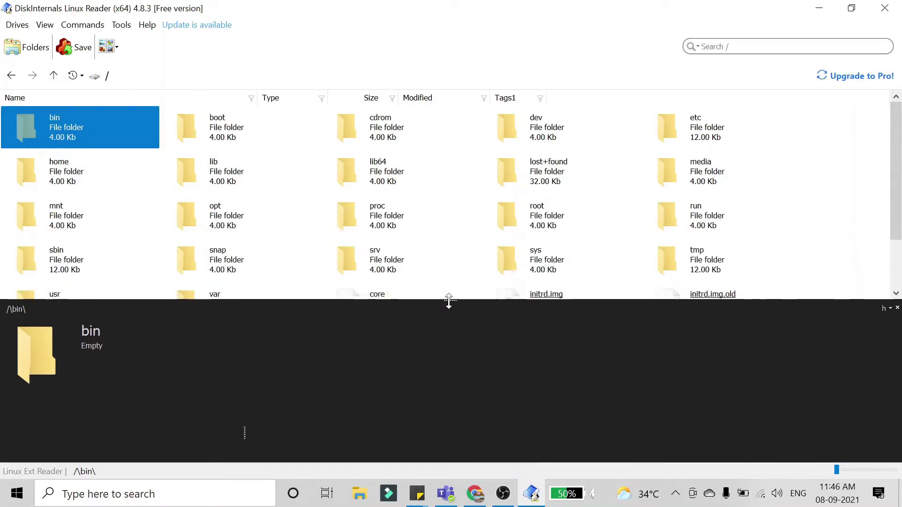
pyautogui.click(83, 167)
pyautogui.doubleClick(84, 168)
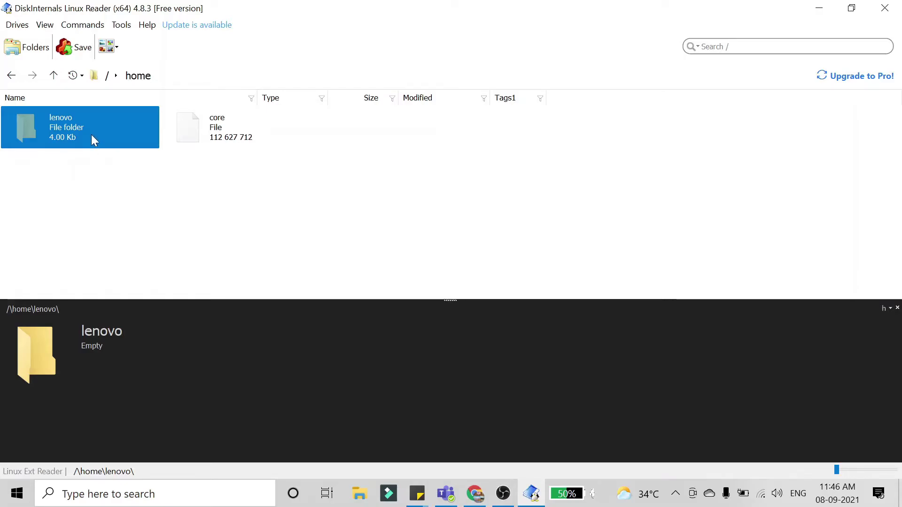
pyautogui.doubleClick(58, 139)
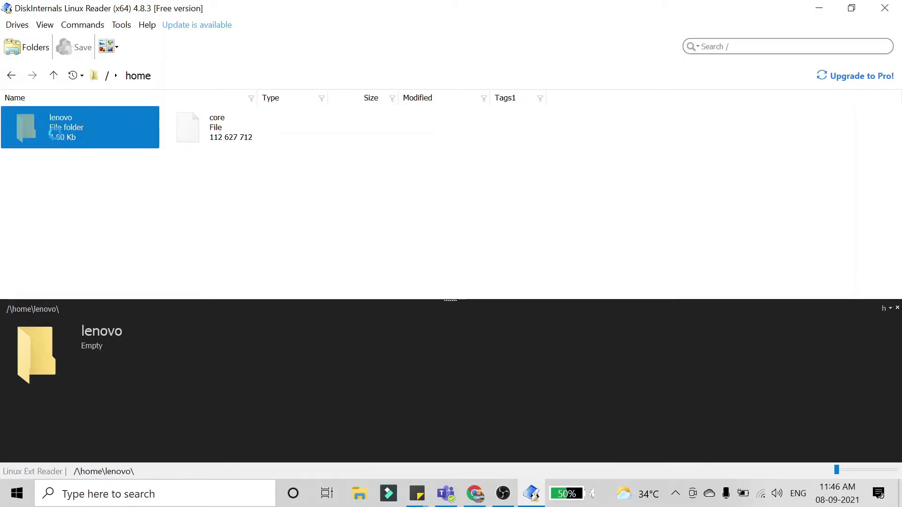
pyautogui.scroll(-3, 477, 238)
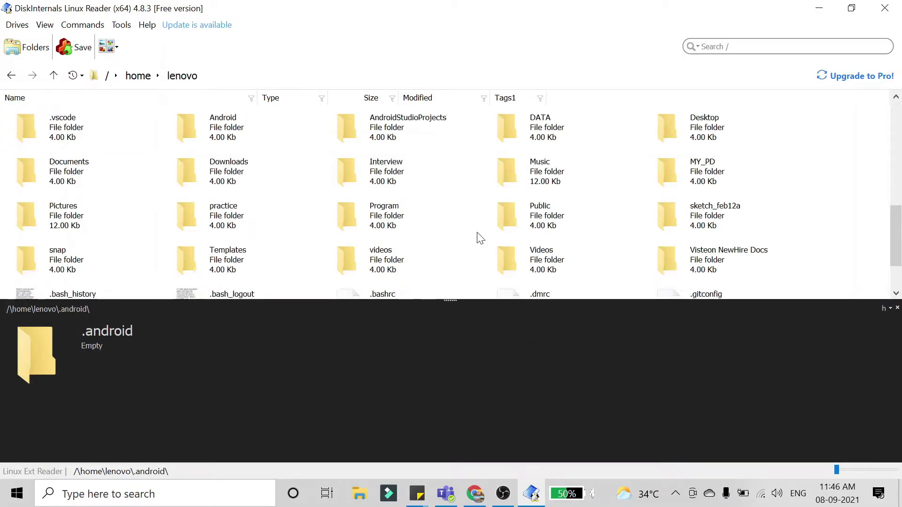
pyautogui.scroll(-5, 477, 238)
pyautogui.scroll(10, 477, 237)
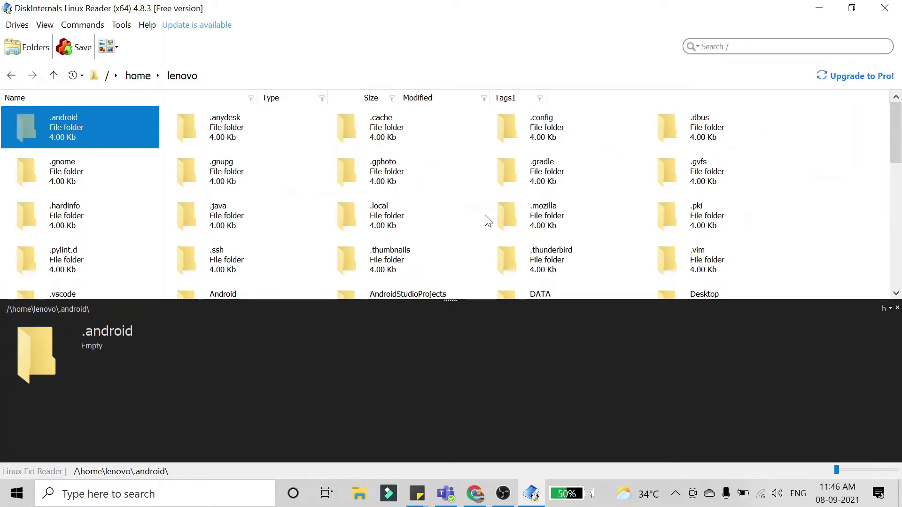
pyautogui.scroll(-10, 485, 220)
pyautogui.scroll(10, 486, 221)
pyautogui.moveTo(451, 301); pyautogui.dragTo(450, 359)
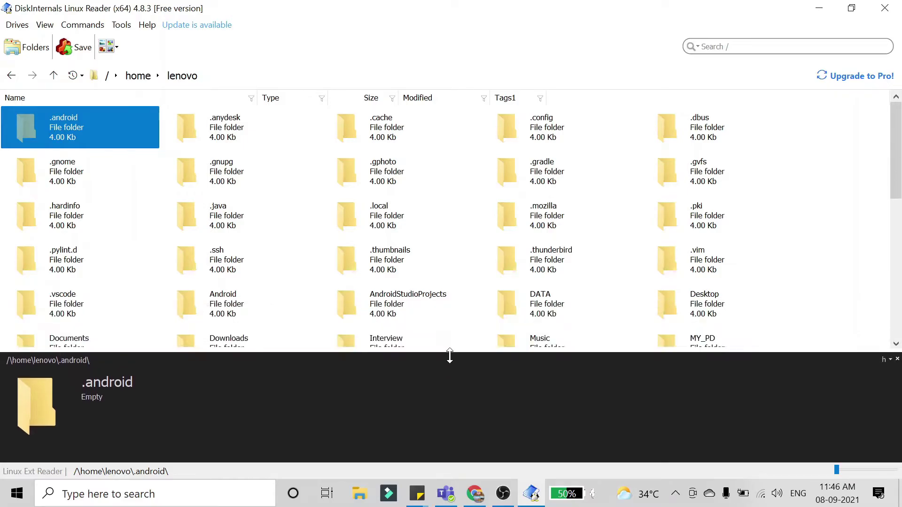
# Open the Linux Music folder and preview MP3s, ending on ALEXANDRA STAN - Mr. Saxobeat.mp3
pyautogui.doubleClick(535, 339)
pyautogui.click(372, 257)
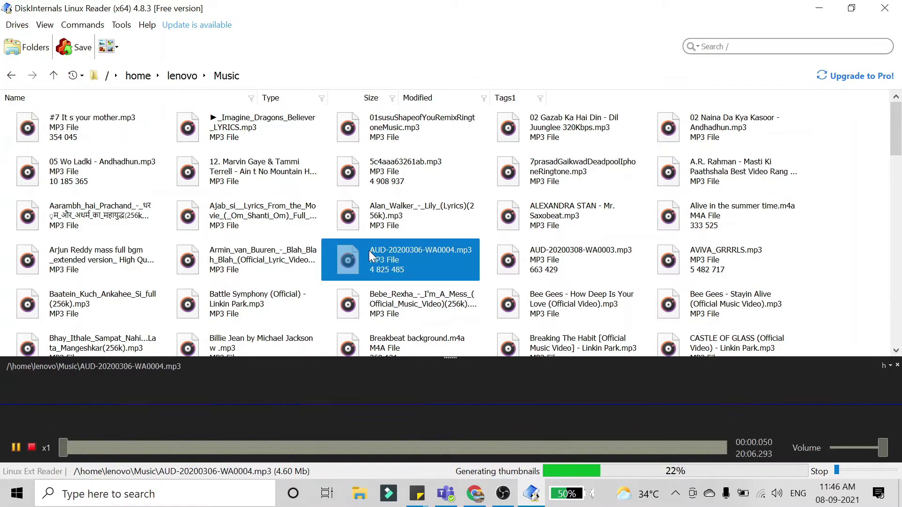
pyautogui.click(525, 243)
pyautogui.click(550, 218)
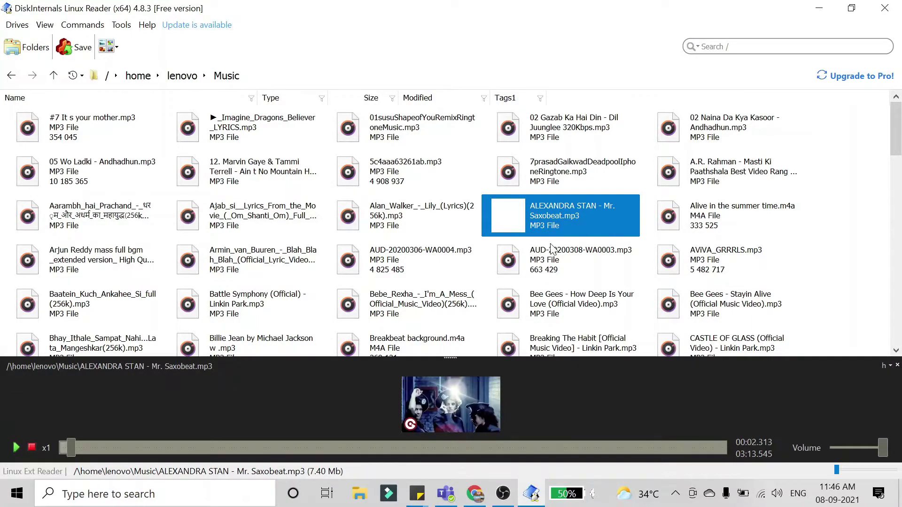
pyautogui.click(360, 495)
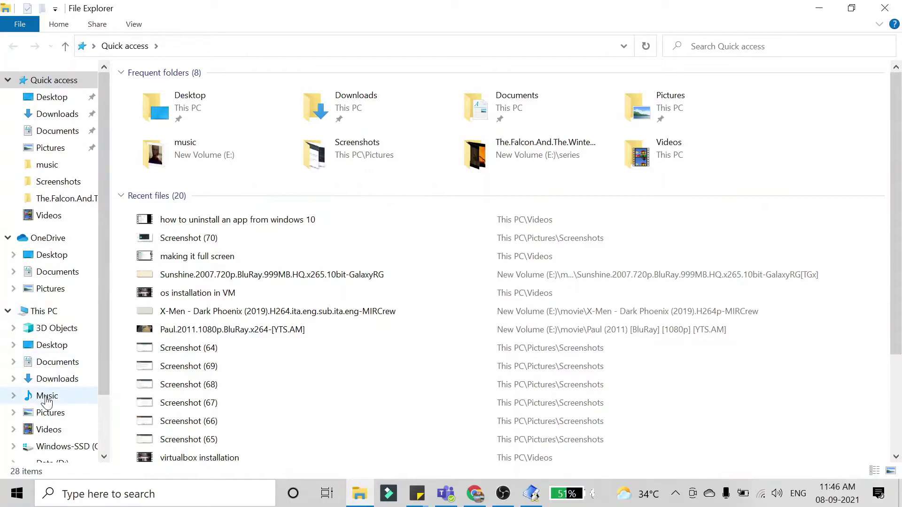
# Confirm the Windows Music folder is empty, then switch back to Linux Reader
pyautogui.click(44, 396)
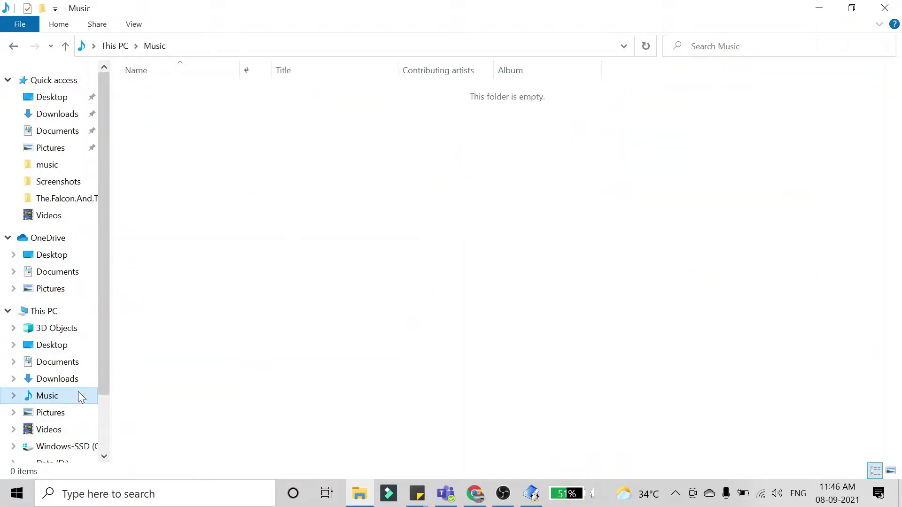
pyautogui.click(531, 494)
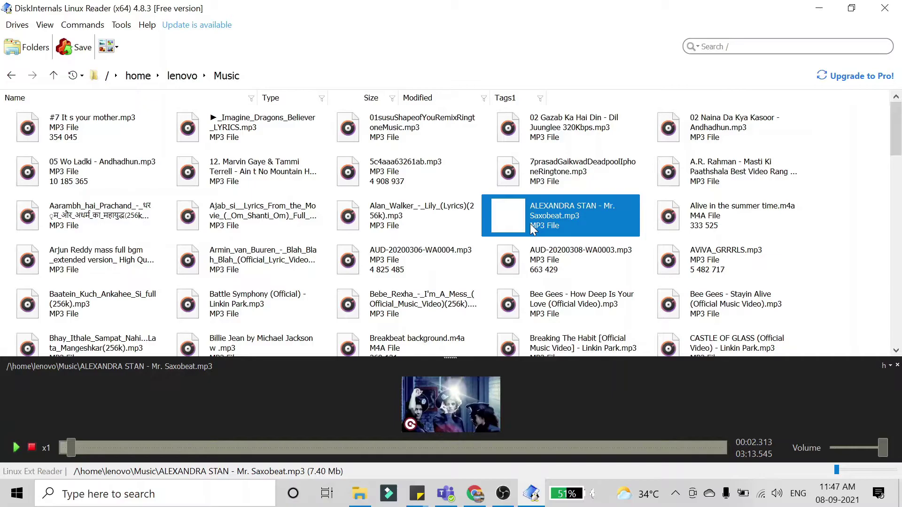
# Start the Export Wizard for Mr. Saxobeat.mp3 with Save Files and reach the recovery options
pyautogui.rightClick(531, 224)
pyautogui.click(580, 235)
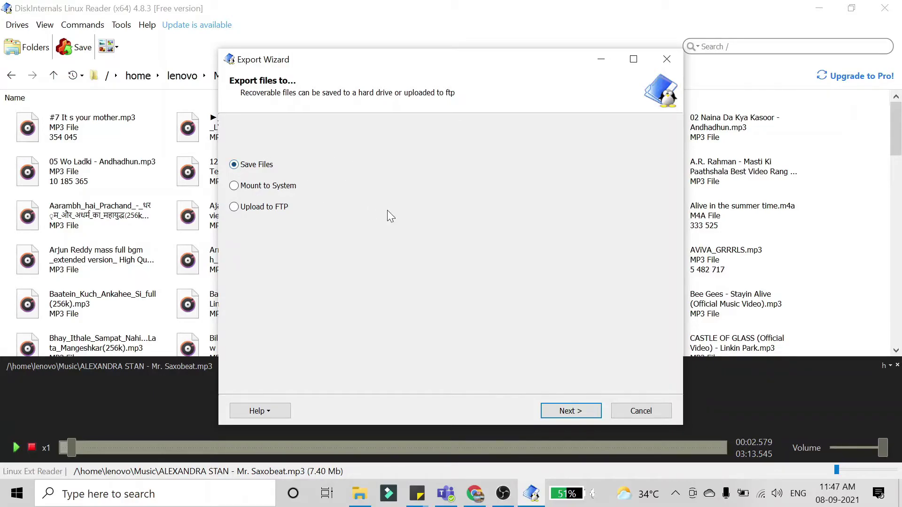
pyautogui.click(570, 411)
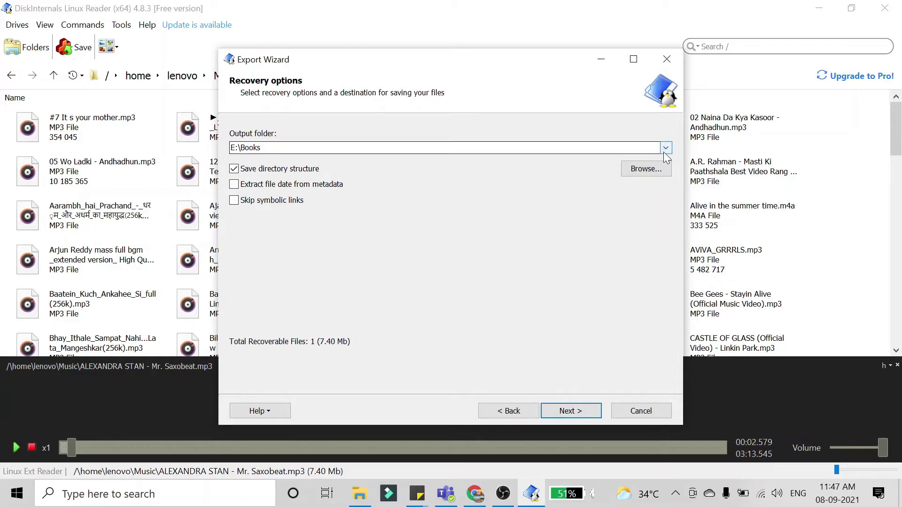
# Choose C:\Users\DELL\Music as the export output folder
pyautogui.click(643, 171)
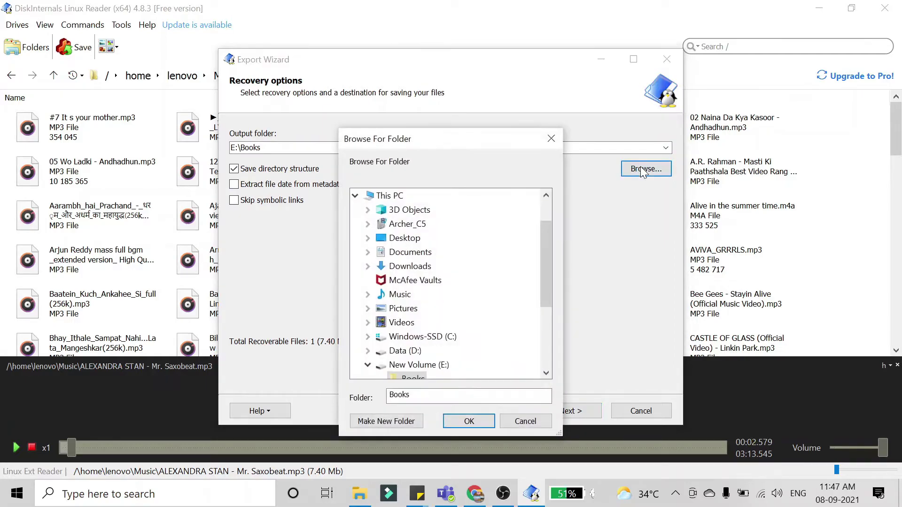
pyautogui.scroll(-3, 442, 297)
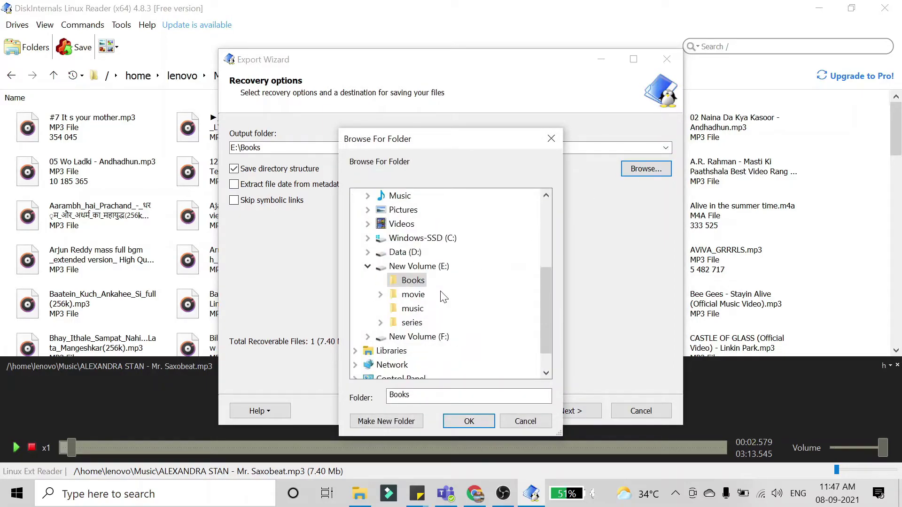
pyautogui.scroll(3, 443, 296)
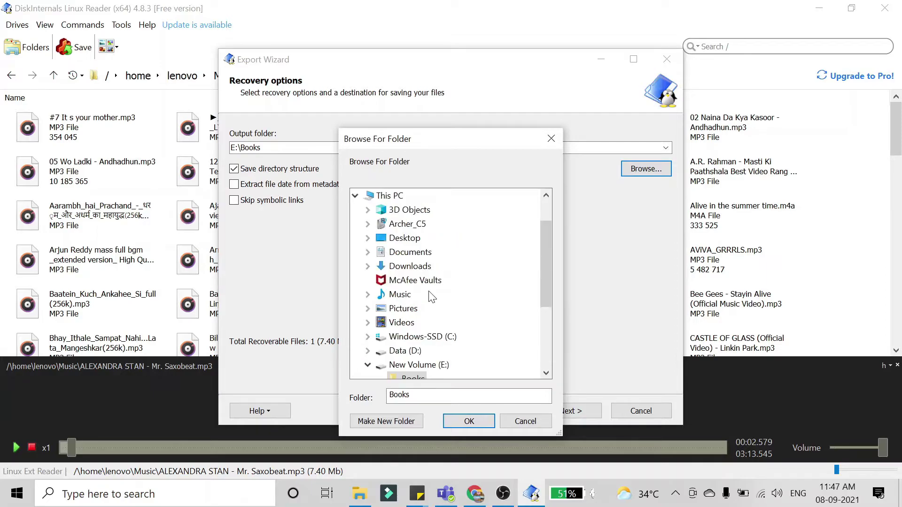
pyautogui.click(400, 295)
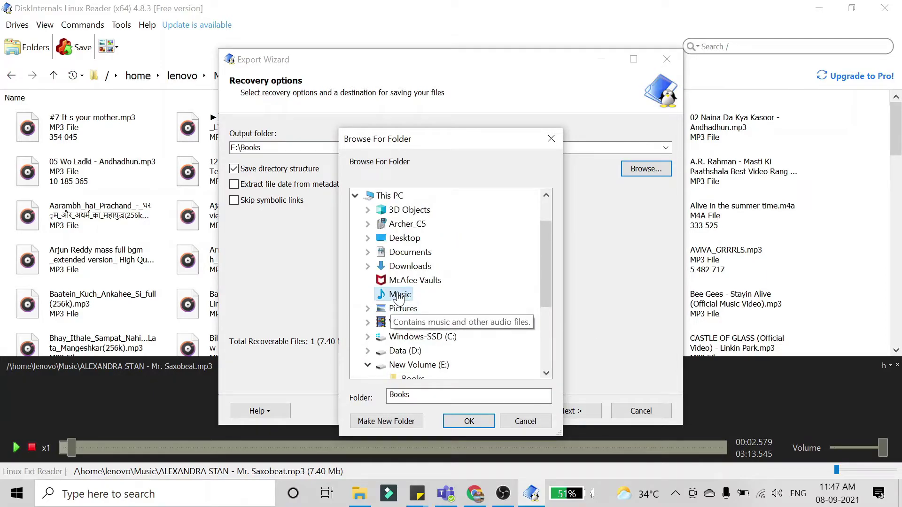
pyautogui.click(469, 421)
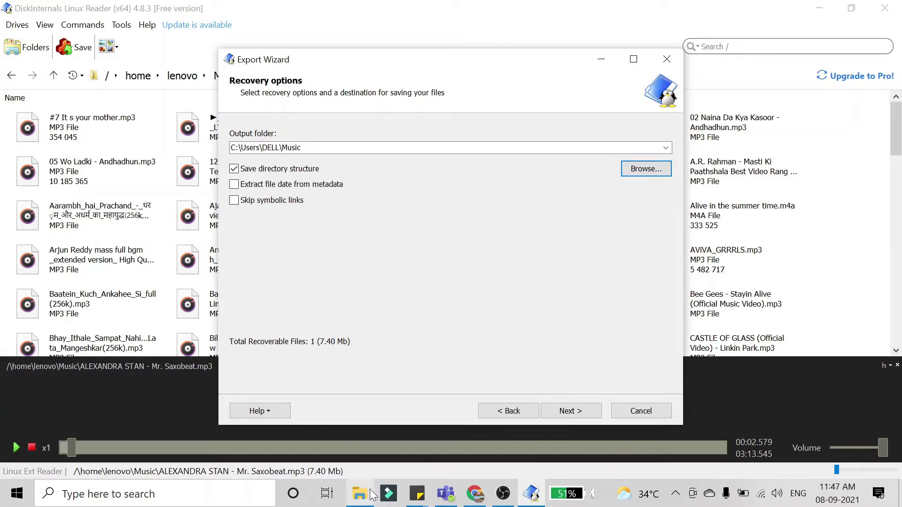
pyautogui.click(359, 494)
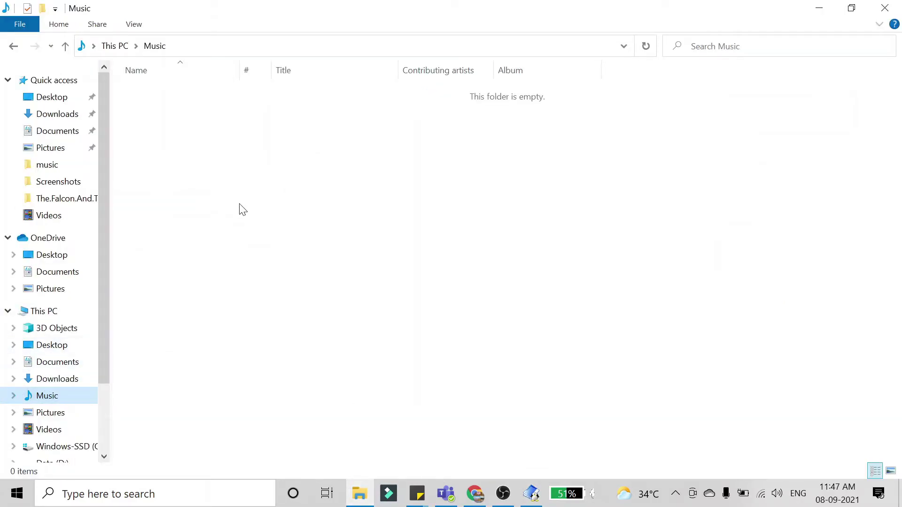
# Refresh the empty Windows Music folder and return to the export wizard
pyautogui.rightClick(275, 216)
pyautogui.click(310, 271)
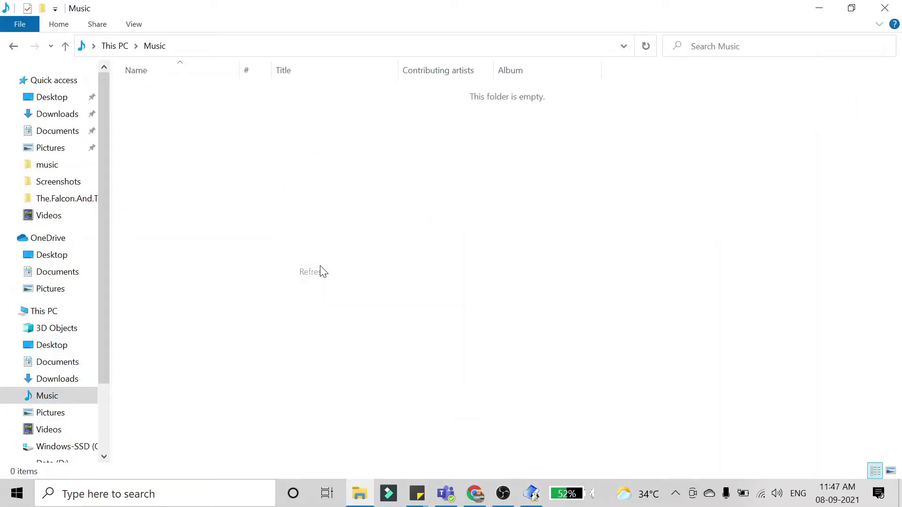
pyautogui.click(534, 494)
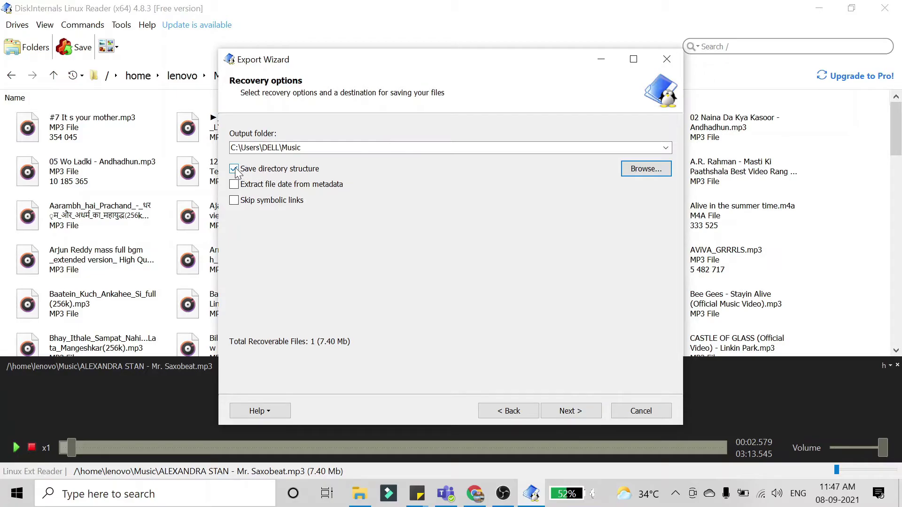
# Export Mr. Saxobeat.mp3 with 'Save directory structure' unchecked and finish the wizard
pyautogui.click(265, 171)
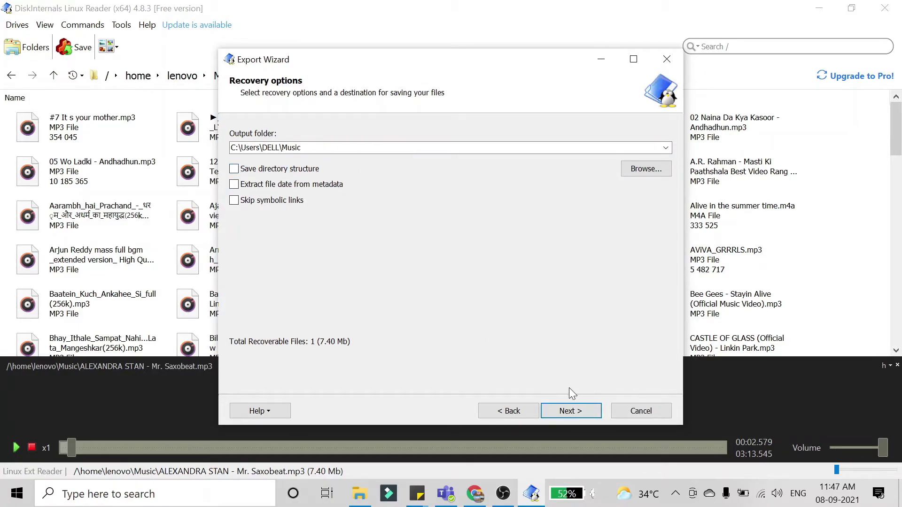
pyautogui.click(577, 417)
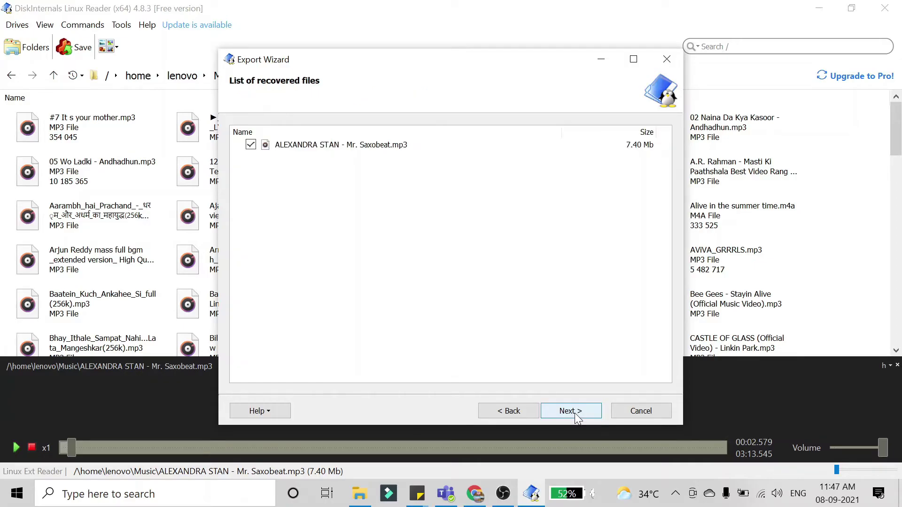
pyautogui.click(572, 414)
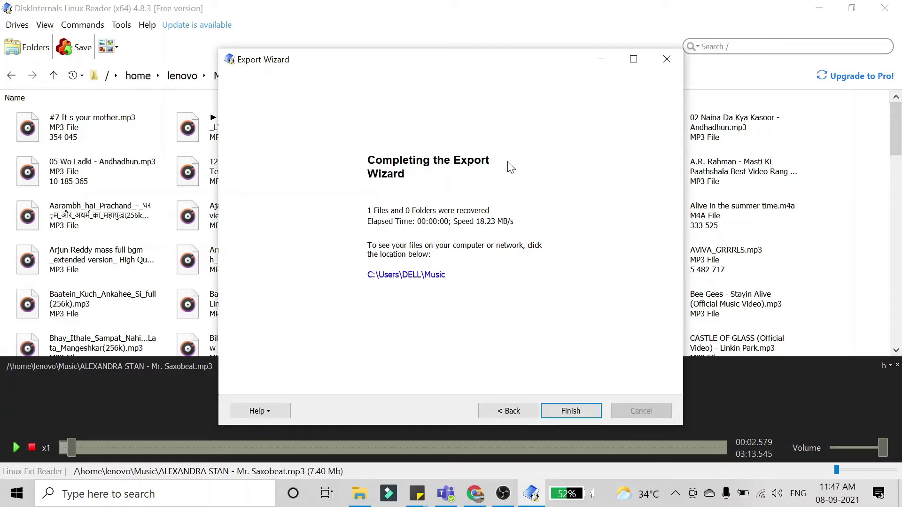
pyautogui.click(577, 411)
pyautogui.click(359, 497)
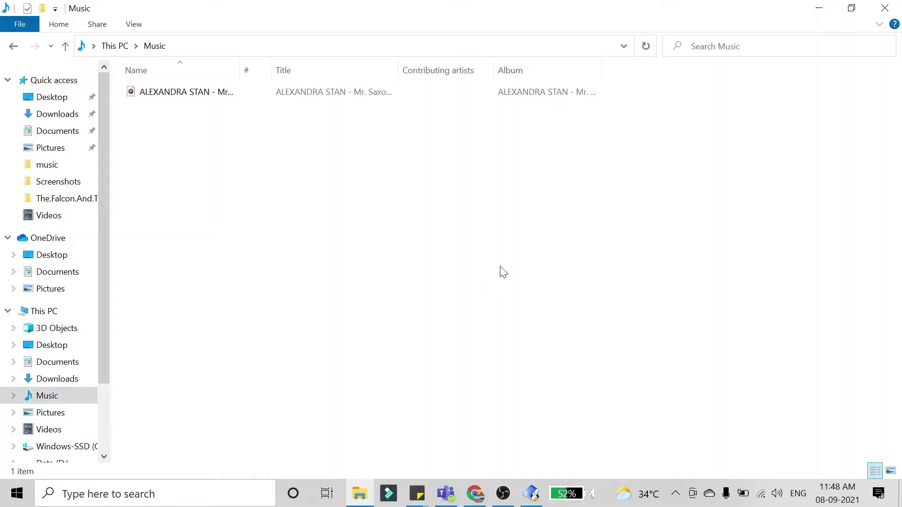
# Switch to Linux Reader and go back to the lenovo home folder
pyautogui.click(533, 496)
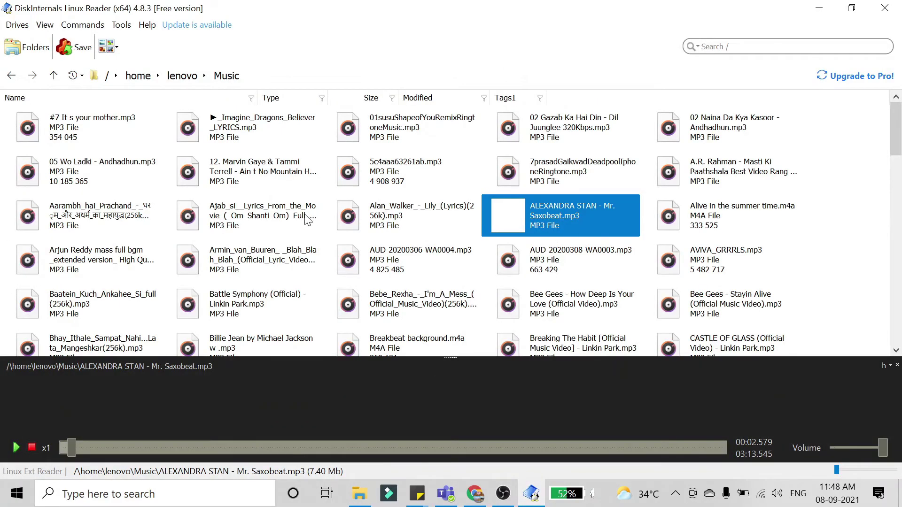
pyautogui.click(12, 76)
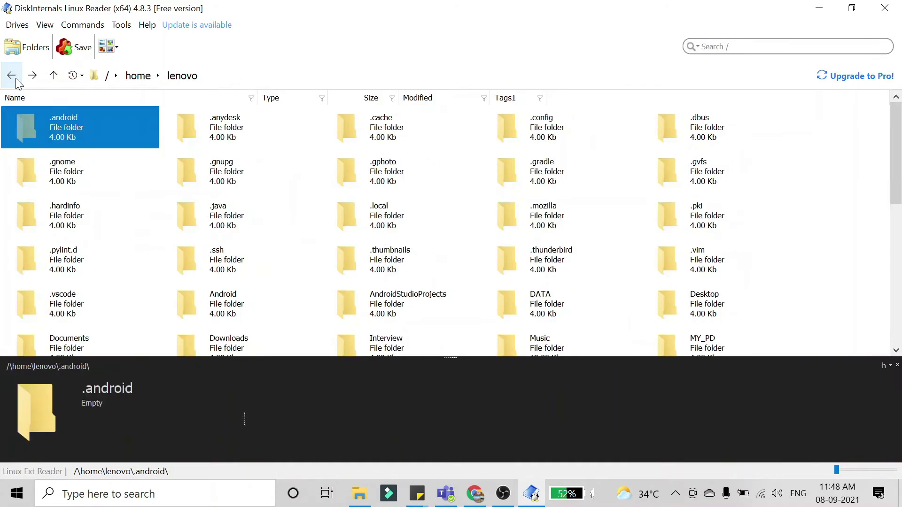